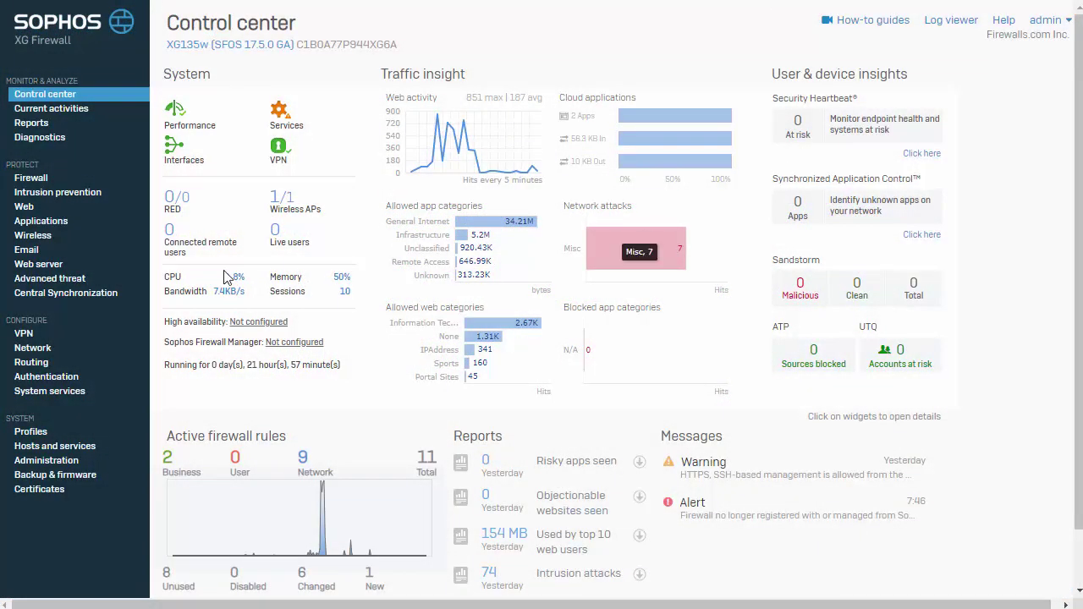
# - Go to the Central Synchronization page under Protect
pyautogui.click(107, 296)
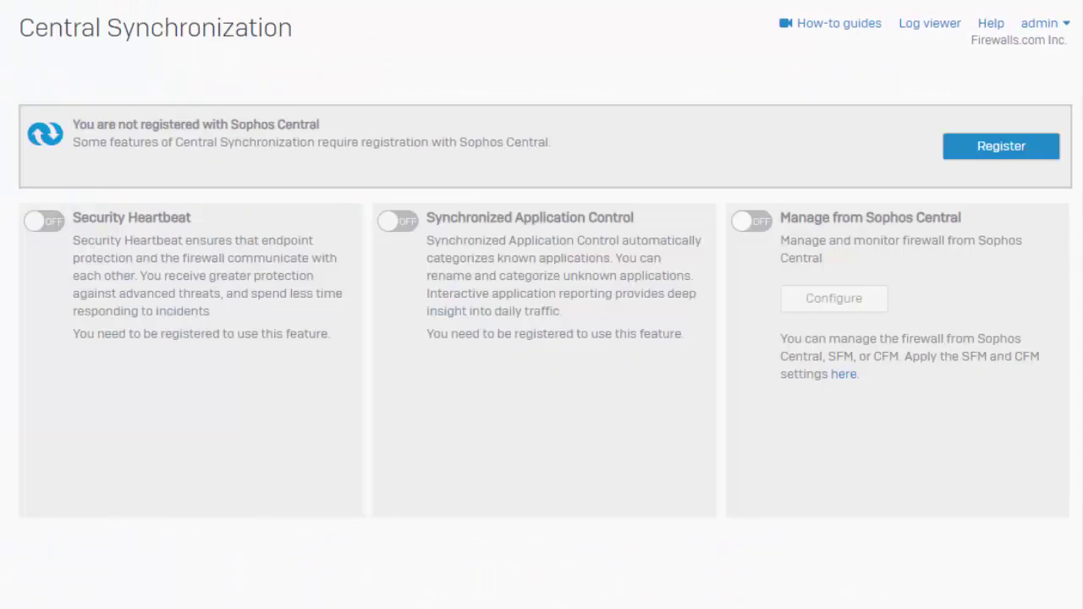
# - Register the firewall with Sophos Central using the account e-mail and password
pyautogui.click(979, 161)
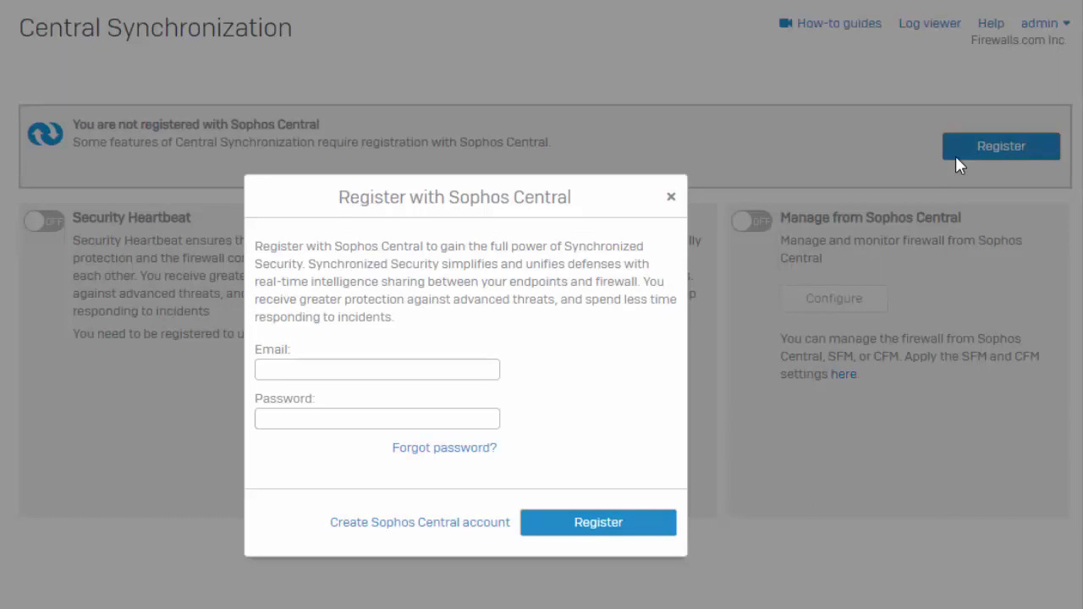
pyautogui.click(431, 364)
pyautogui.write('sophos')
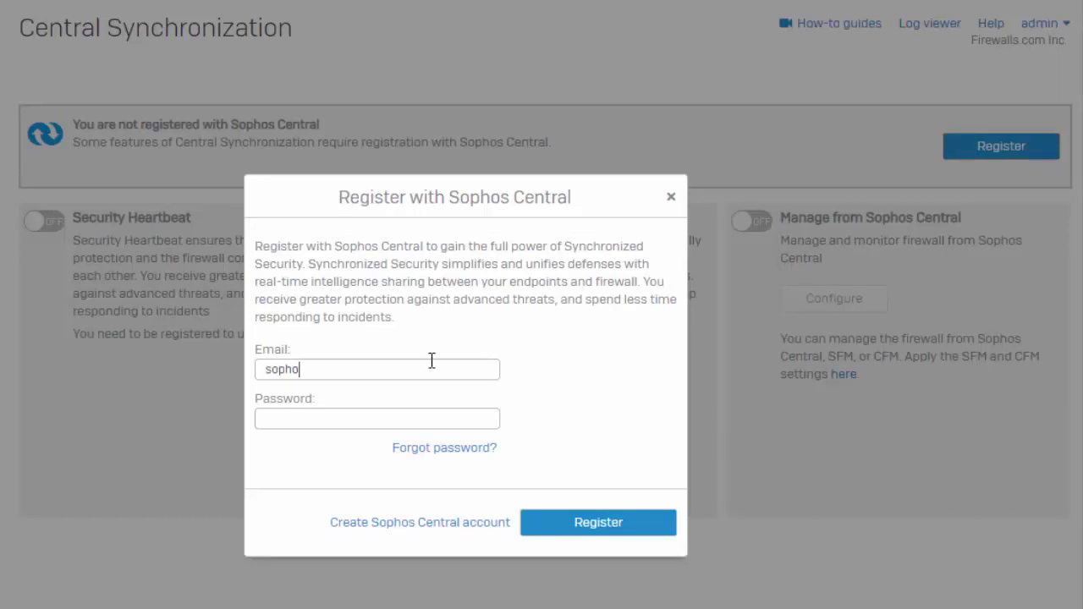
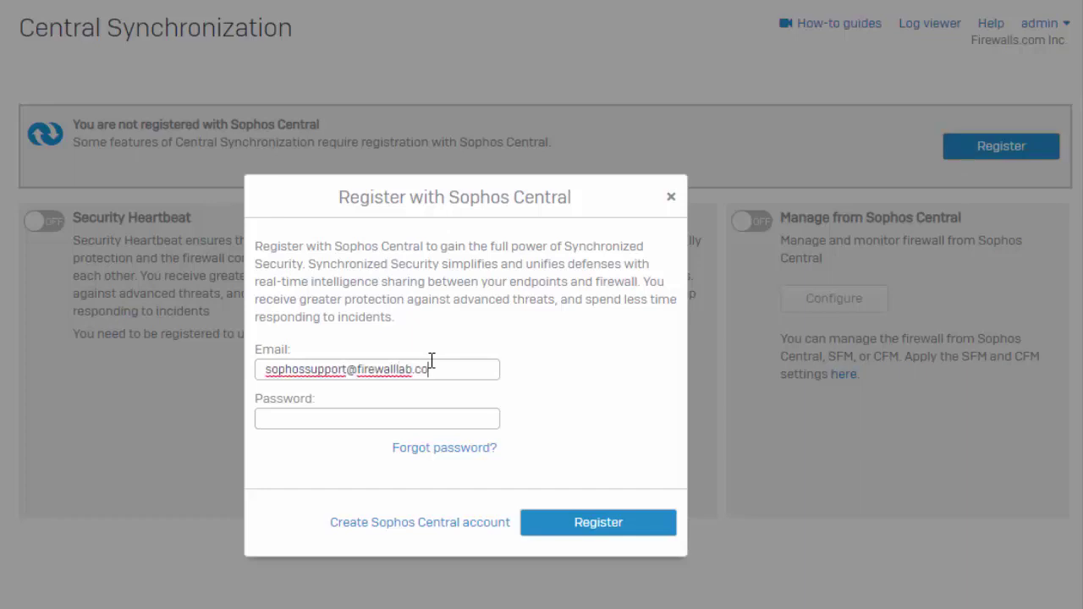
pyautogui.press('Tab')
pyautogui.write('••••••••••••')
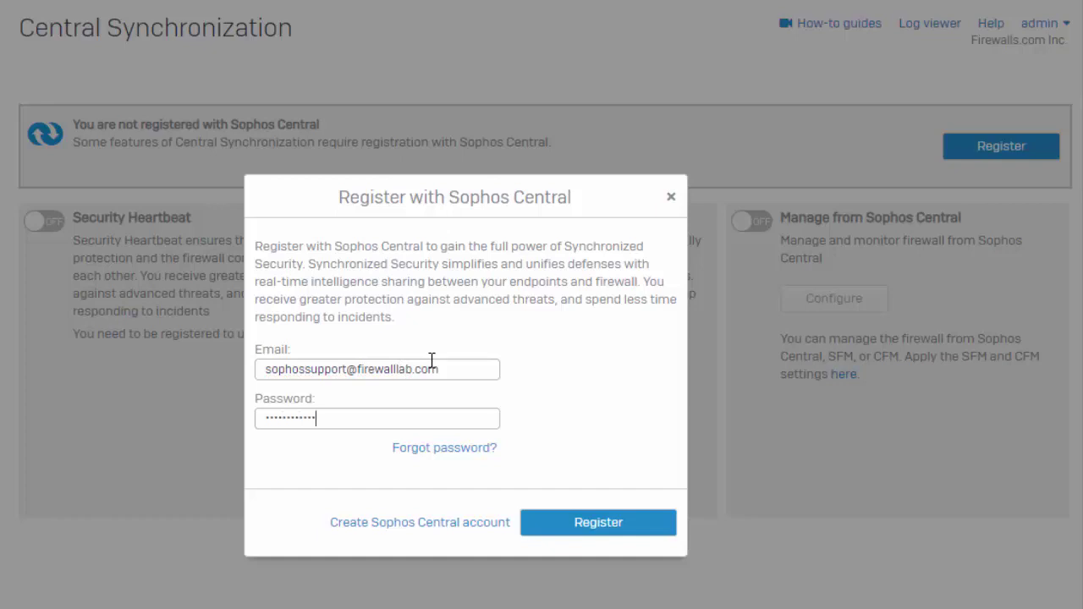
pyautogui.click(589, 521)
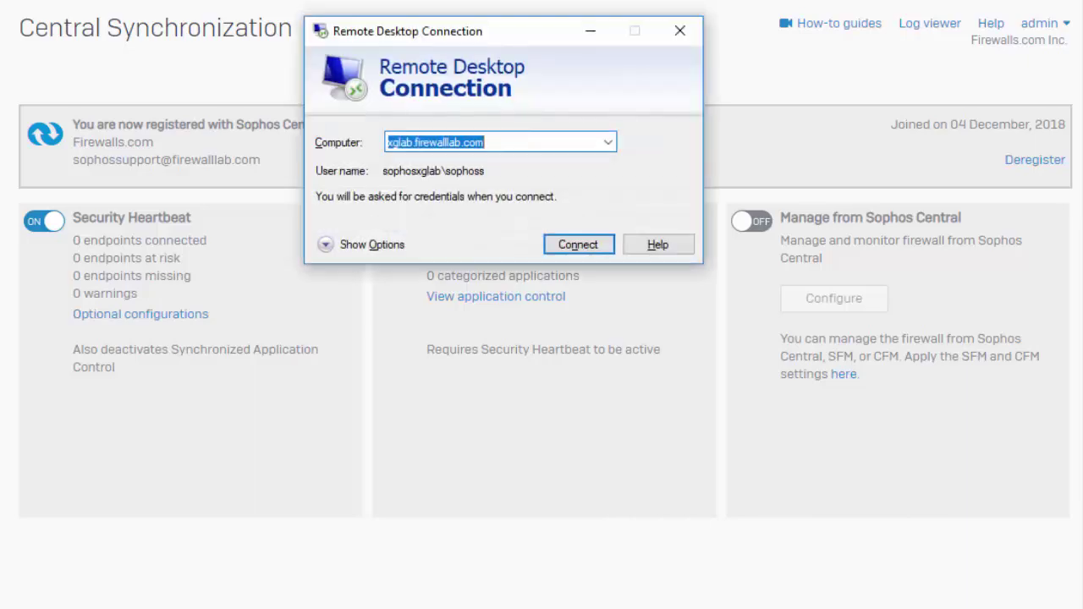
# - Connect to xglab.firewalllab.com with the account password and maximize the remote session
pyautogui.press('Return')
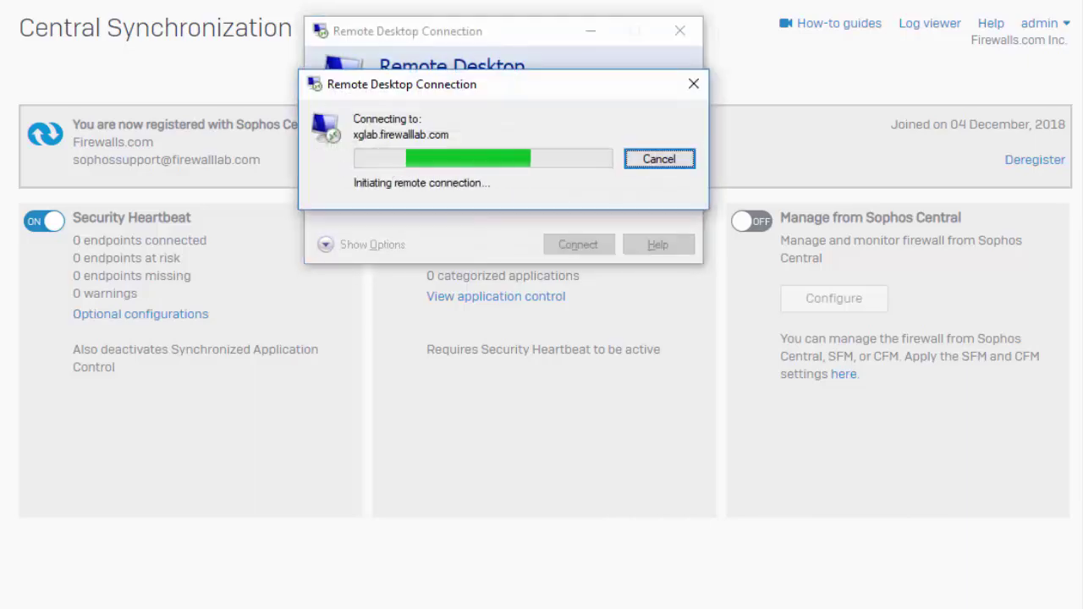
pyautogui.write('••••')
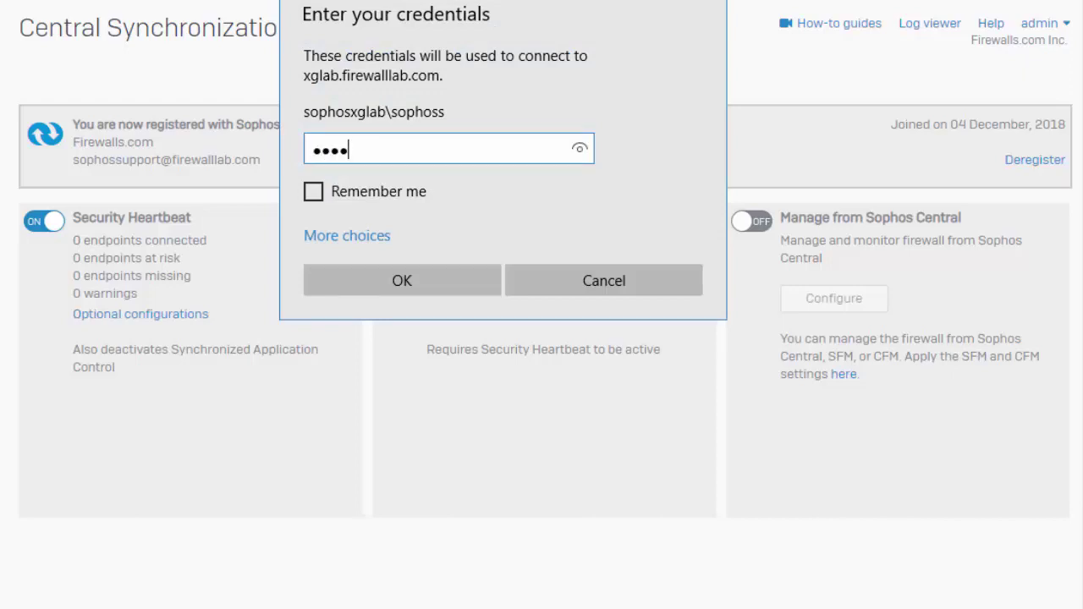
pyautogui.write('•••••••')
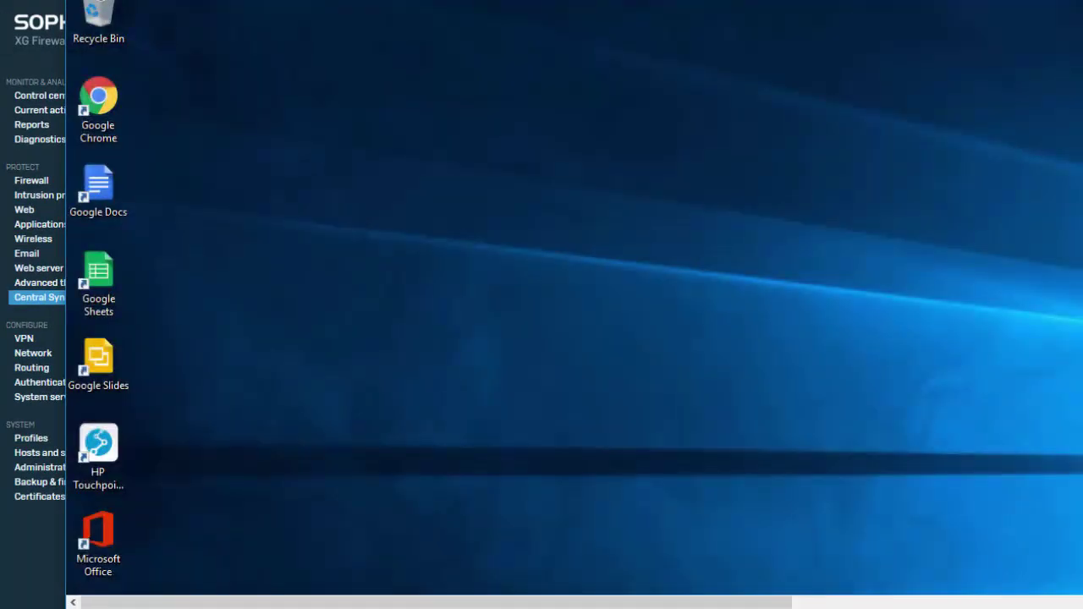
pyautogui.doubleClick(714, 7)
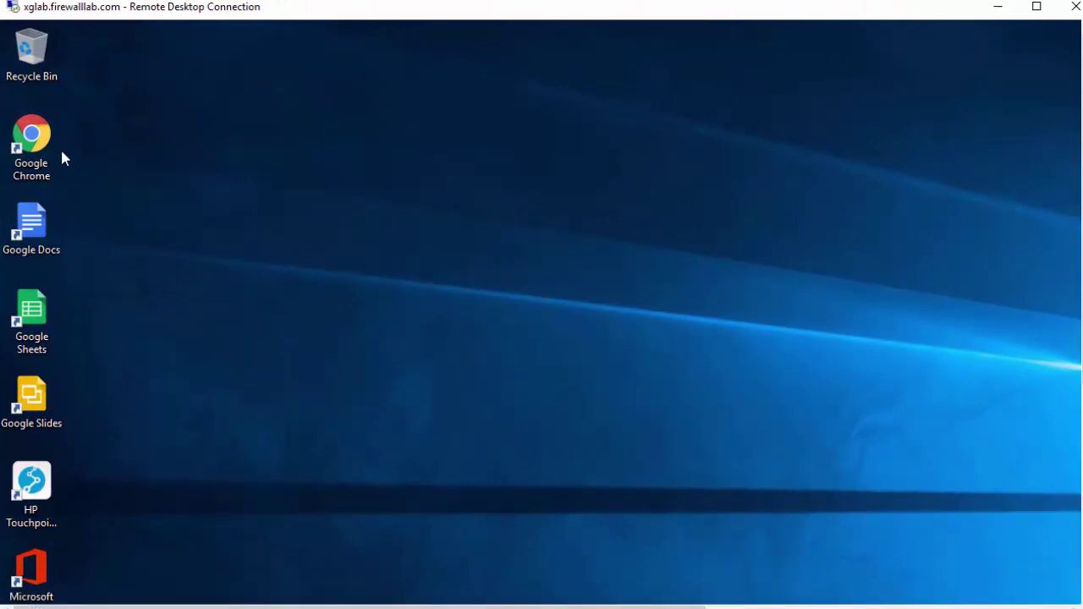
# - Launch Chrome on the remote desktop, resize it, and load firewalls.com
pyautogui.click(36, 154)
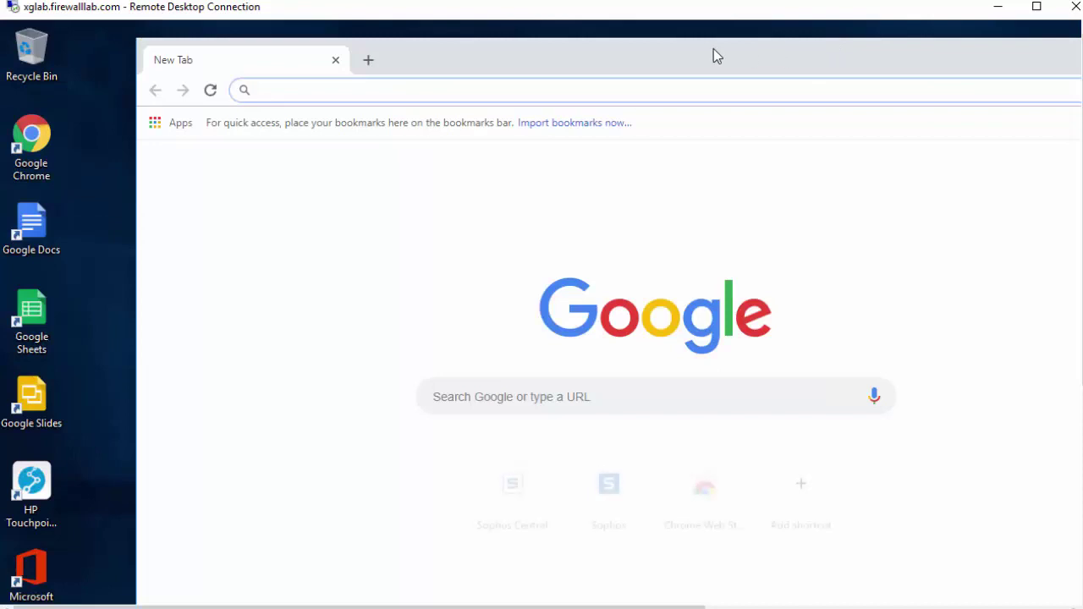
pyautogui.doubleClick(713, 53)
pyautogui.moveTo(12, 41); pyautogui.dragTo(63, 126)
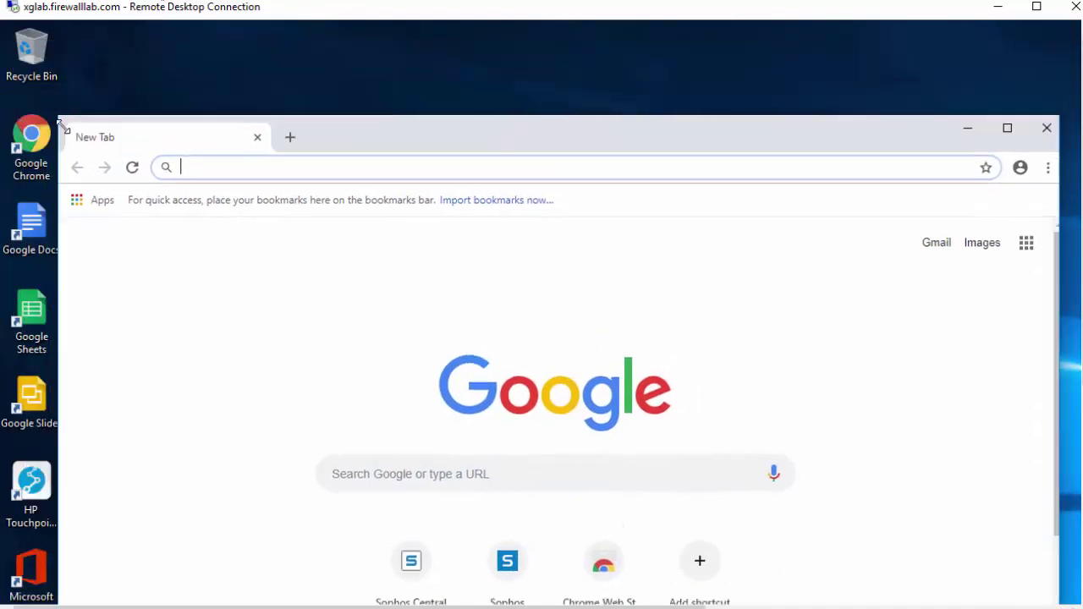
pyautogui.moveTo(399, 155); pyautogui.dragTo(365, 71)
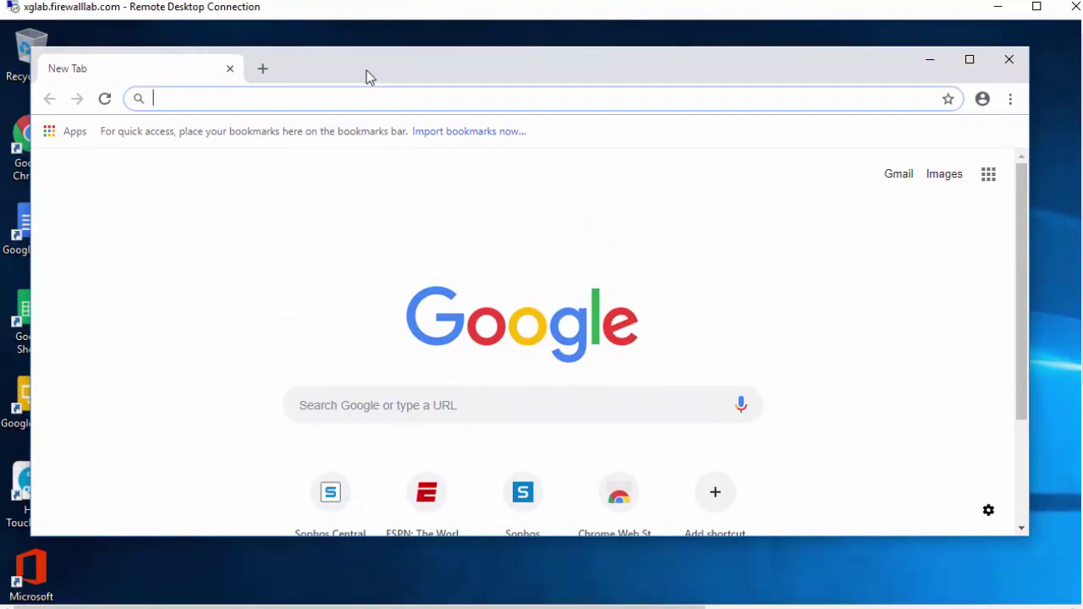
pyautogui.write('firewalls.com')
pyautogui.press('Return')
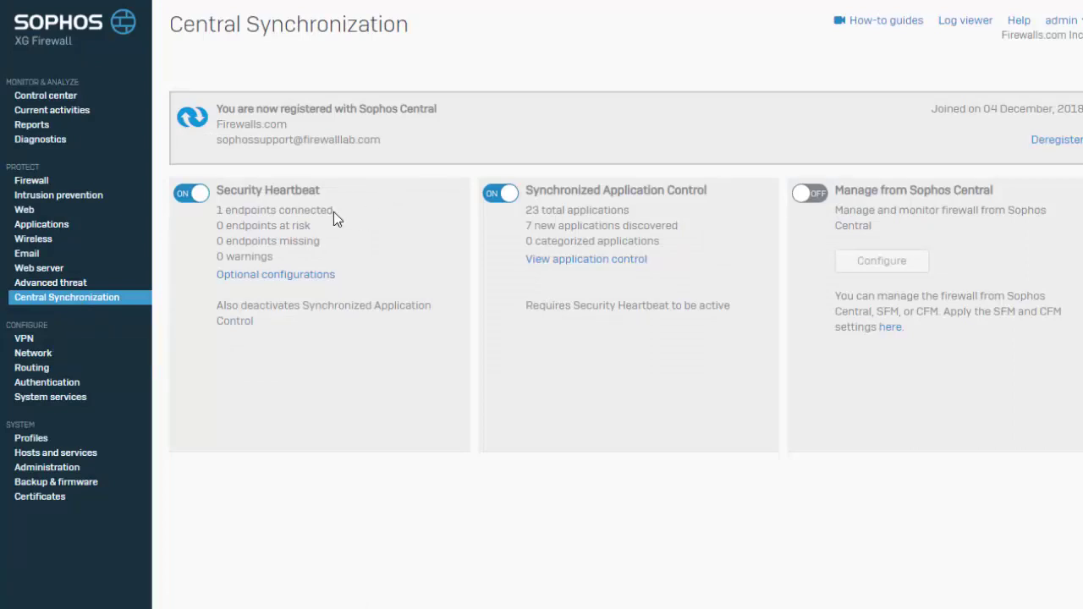
# - Show Current activities to see the Heartbeat client at 10.10.125.100 among live users
pyautogui.click(60, 114)
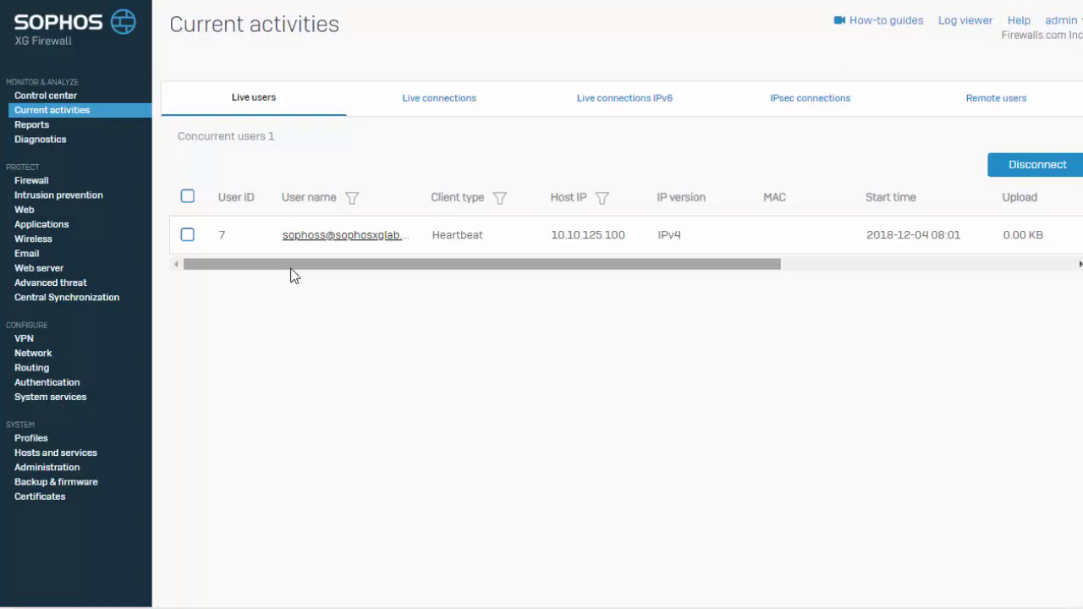
# - Start a new user/network firewall rule named 'DevOps>Terminal Apps>IaaS'
pyautogui.click(46, 182)
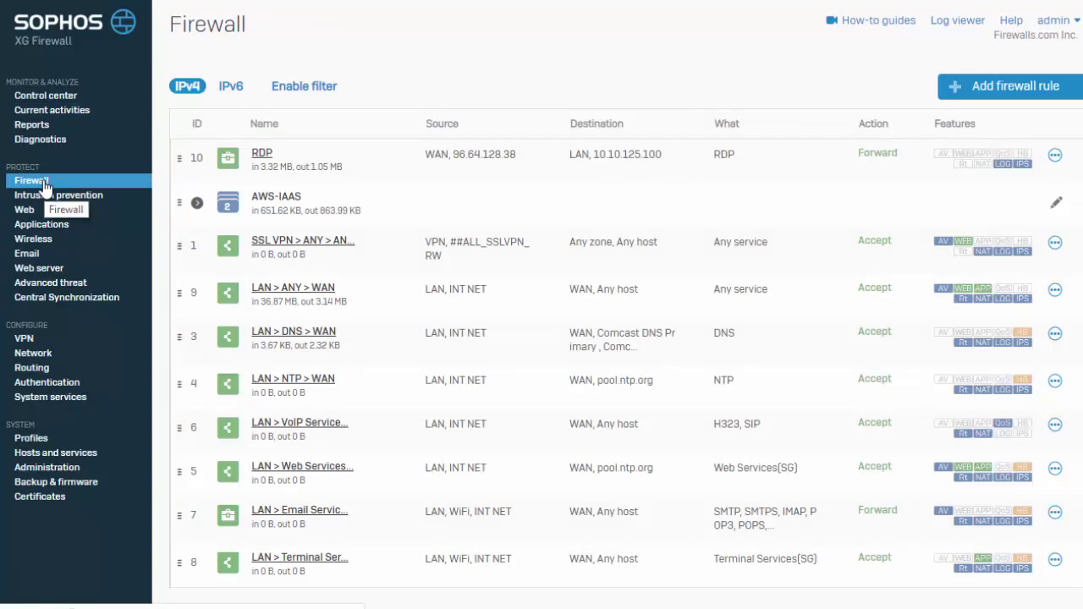
pyautogui.click(1039, 96)
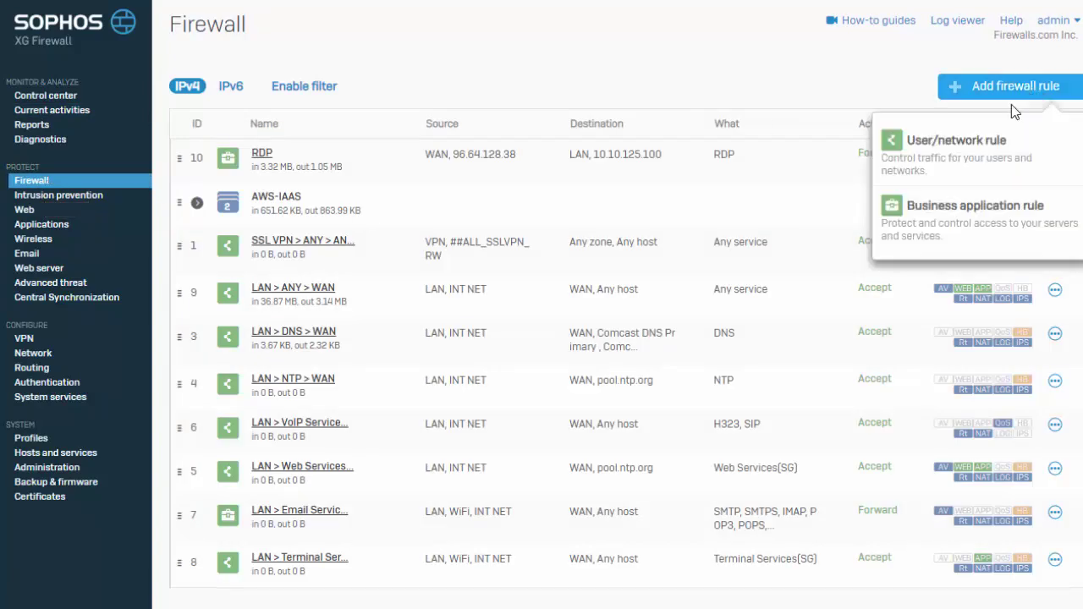
pyautogui.click(982, 150)
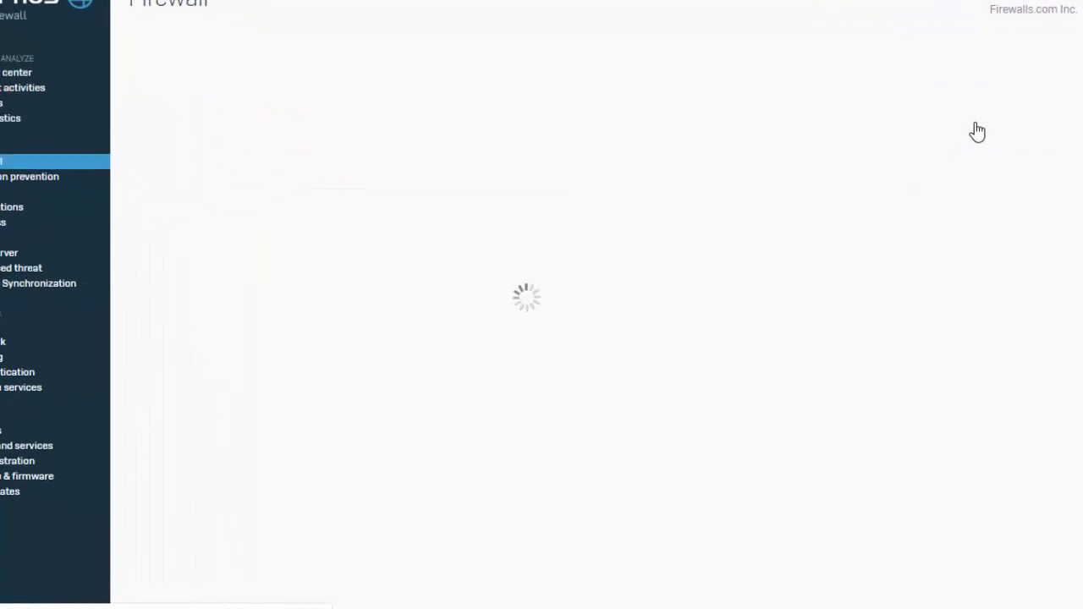
pyautogui.write('DevO')
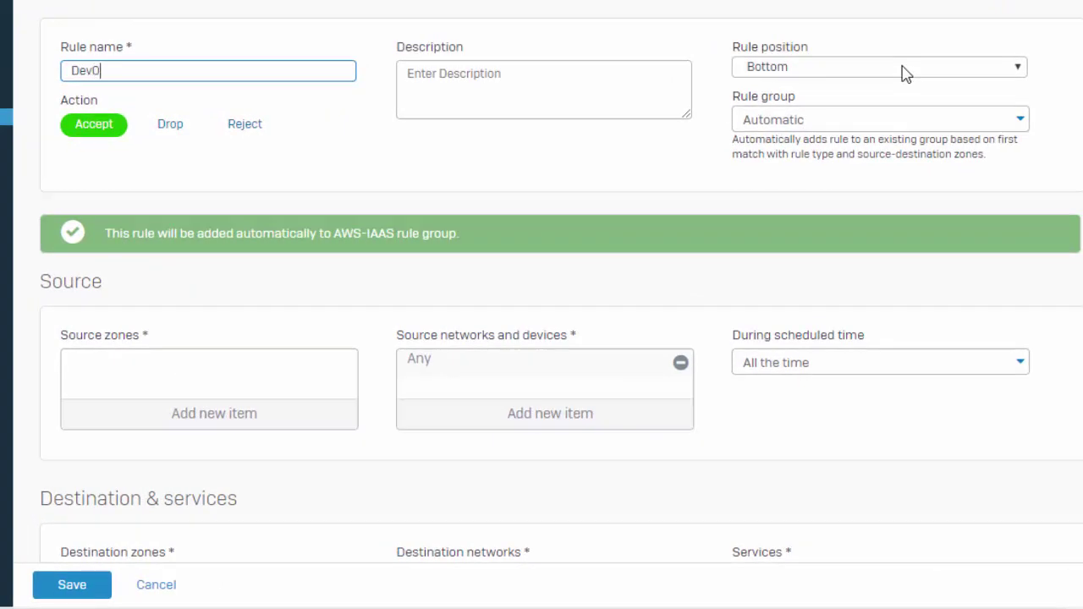
pyautogui.write('ps>Terminal')
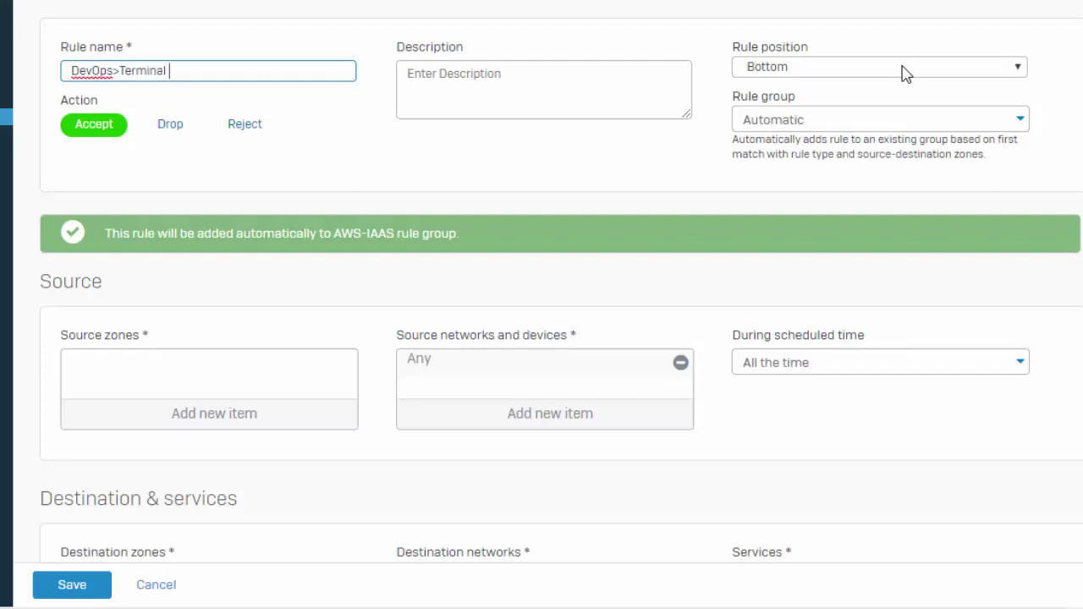
pyautogui.write('Apps>laaS')
# - Place the new rule at the Top position
pyautogui.click(902, 72)
pyautogui.click(806, 68)
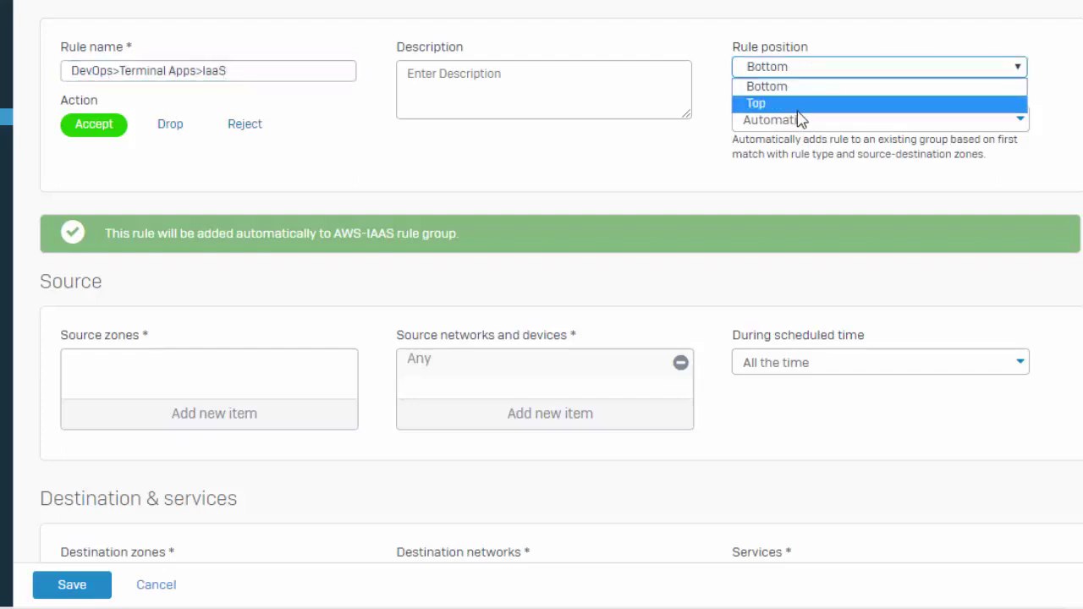
pyautogui.click(799, 105)
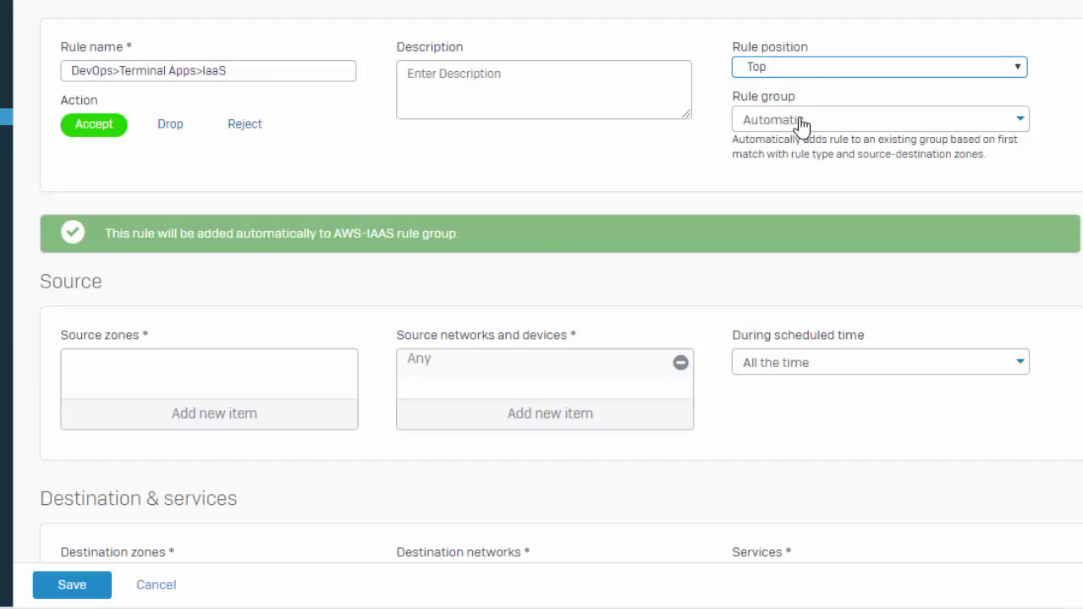
pyautogui.click(800, 123)
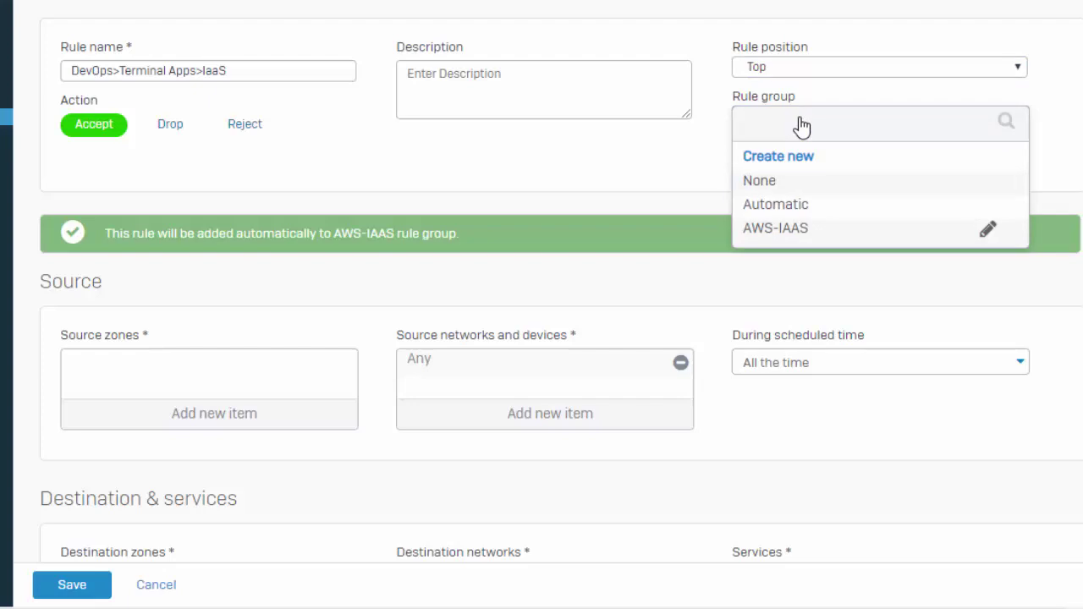
# - Set rule group to None, source zone to LAN and source network to INT NET
pyautogui.click(766, 182)
pyautogui.scroll(-3, 719, 228)
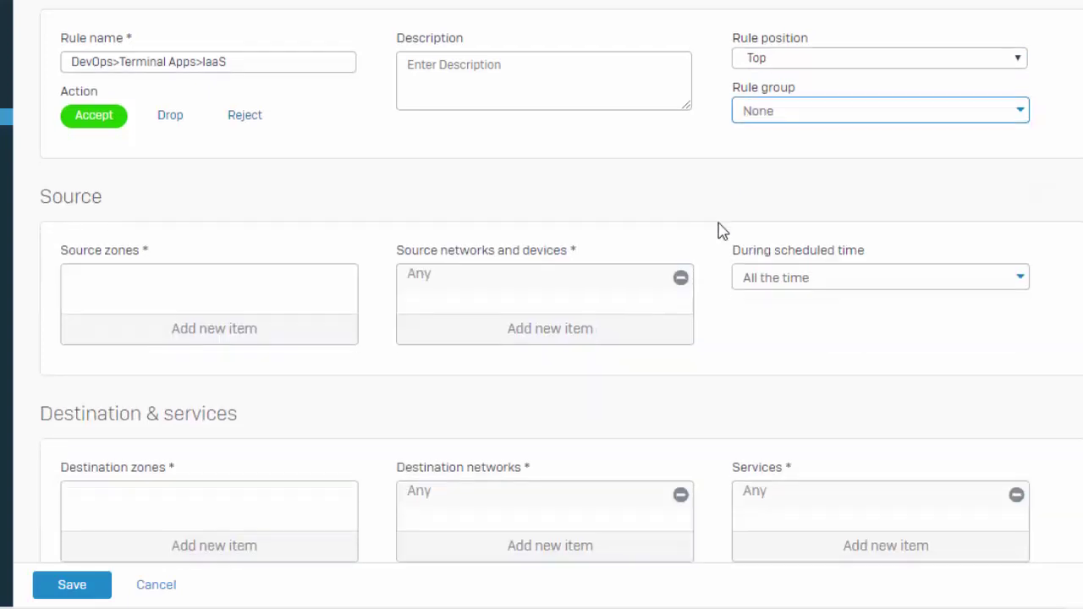
pyautogui.click(217, 242)
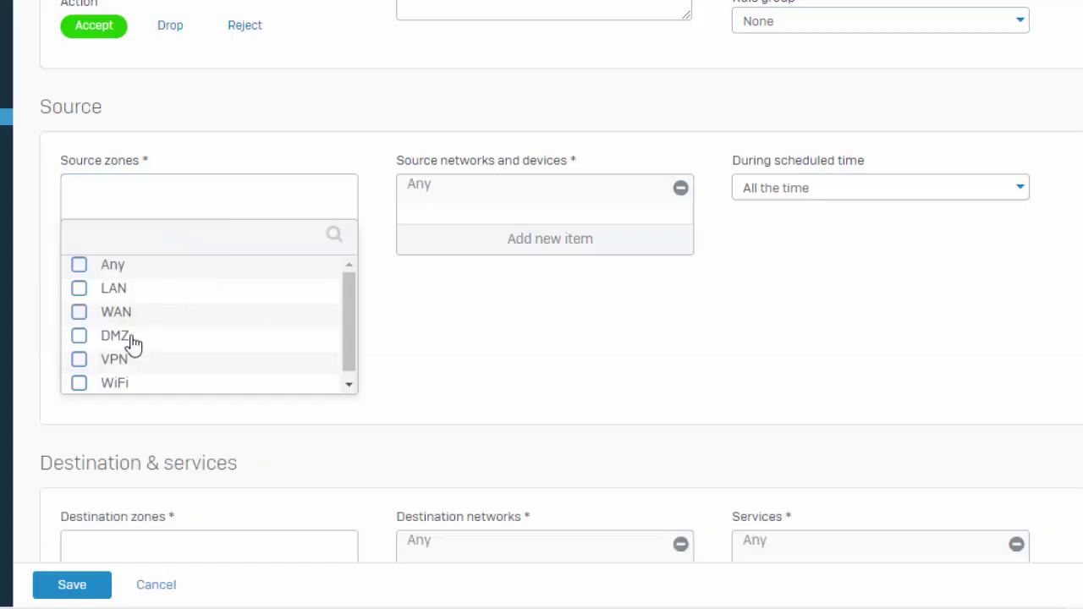
pyautogui.click(118, 289)
pyautogui.click(200, 408)
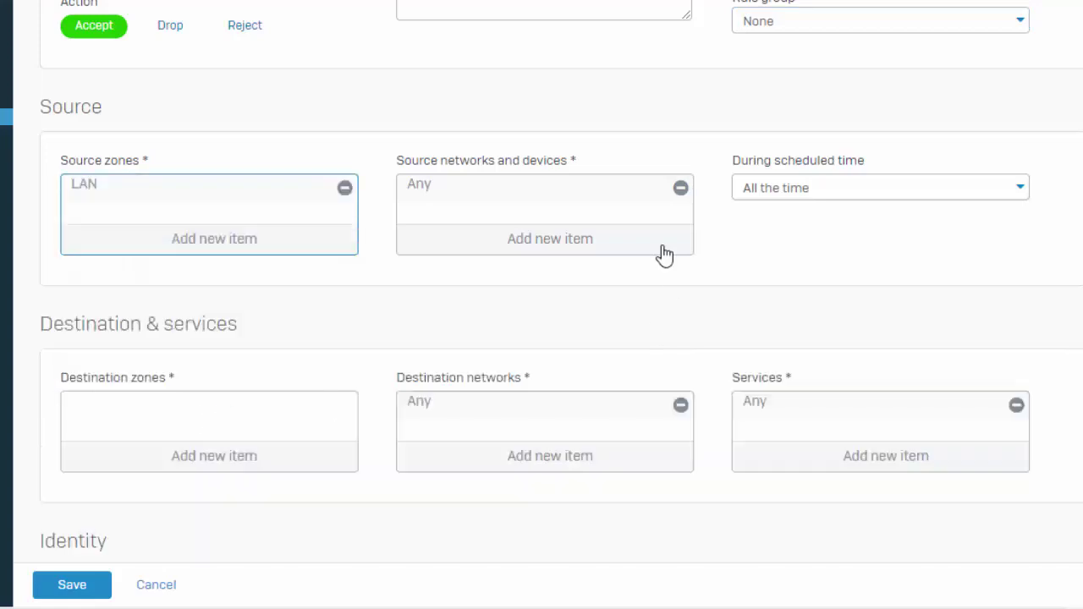
pyautogui.click(680, 188)
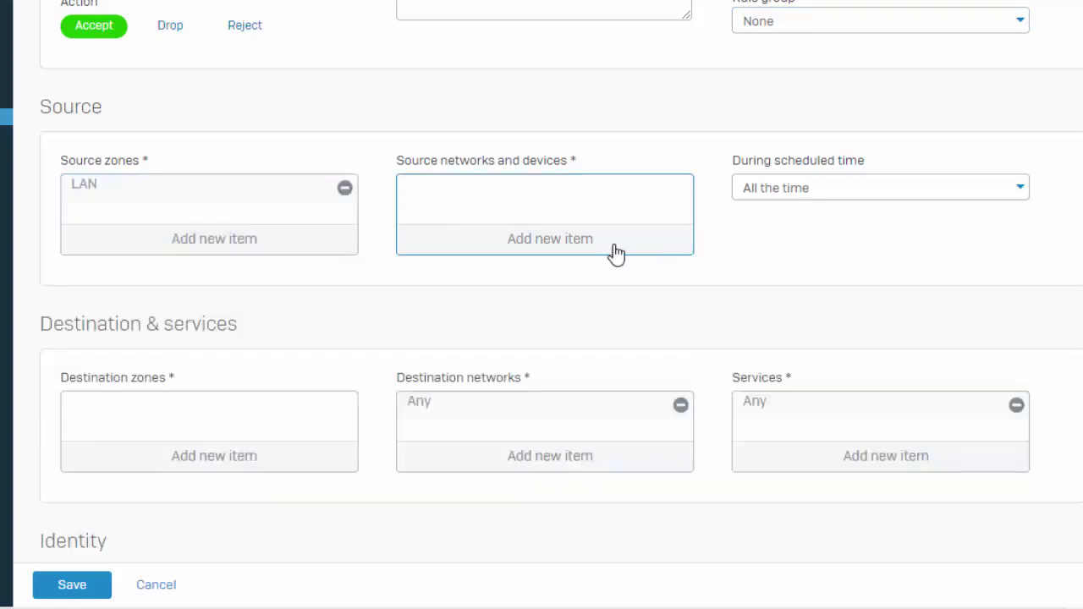
pyautogui.click(578, 247)
pyautogui.write('int')
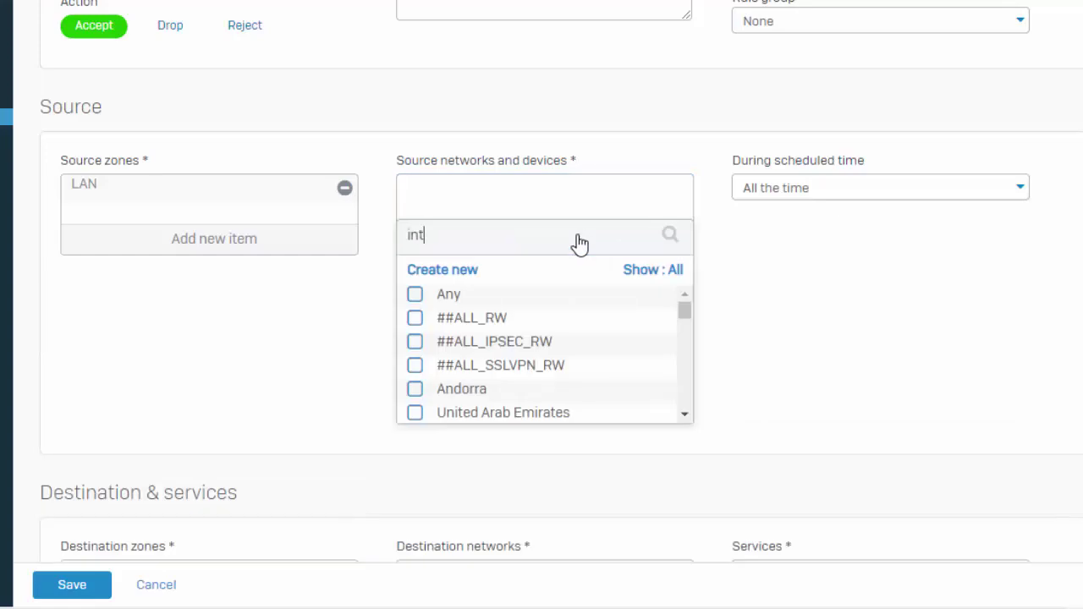
pyautogui.click(466, 319)
pyautogui.click(481, 377)
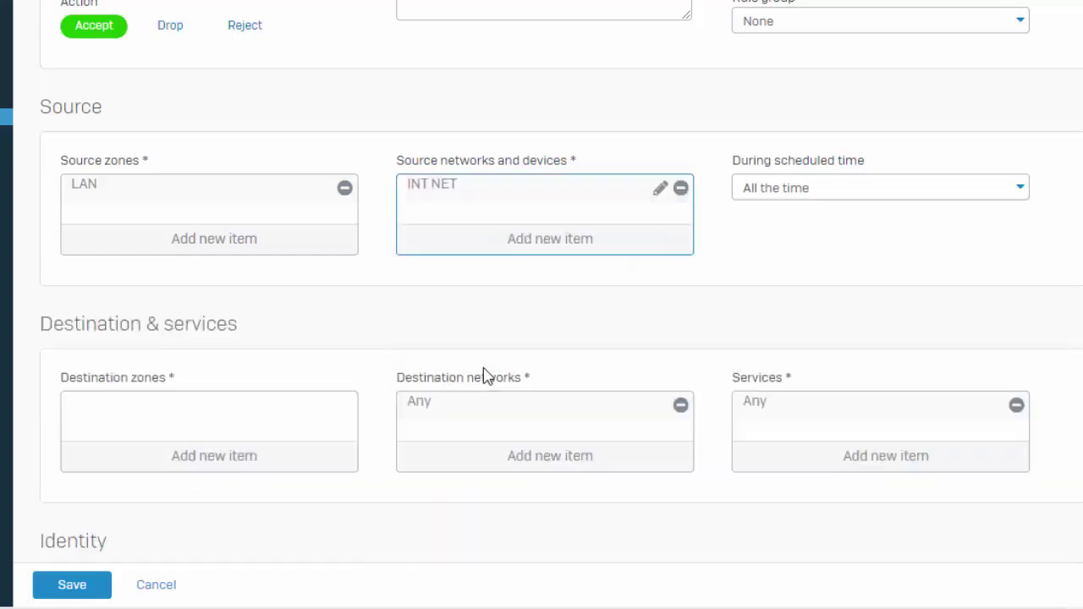
# - Set destination zone to VPN and destination network to the XGDCSVR-AWS IP host
pyautogui.scroll(-1, 478, 381)
pyautogui.click(189, 362)
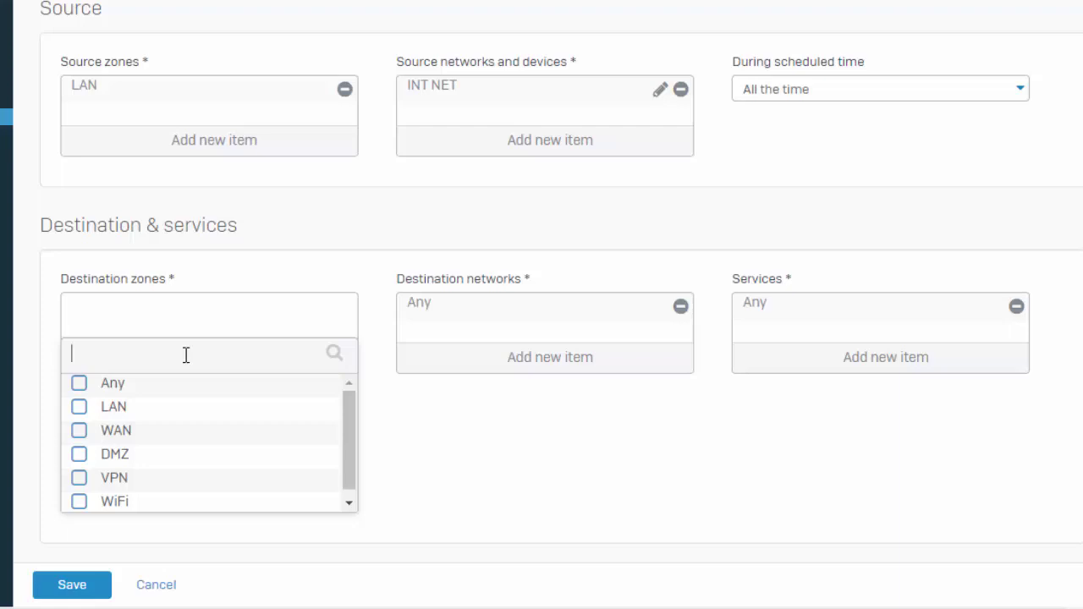
pyautogui.click(127, 478)
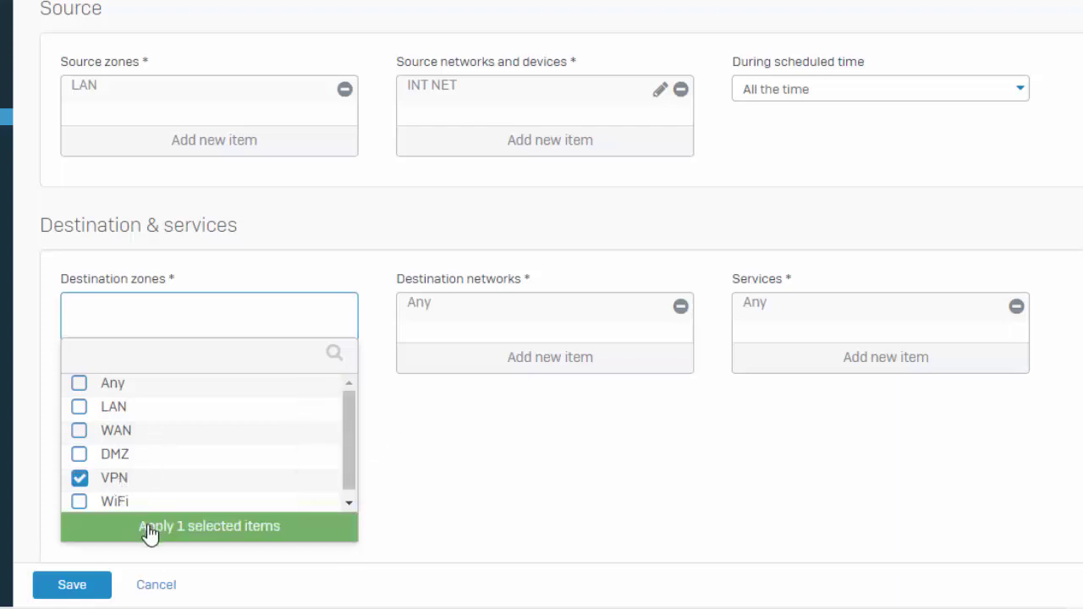
pyautogui.click(149, 530)
pyautogui.click(680, 306)
pyautogui.click(599, 362)
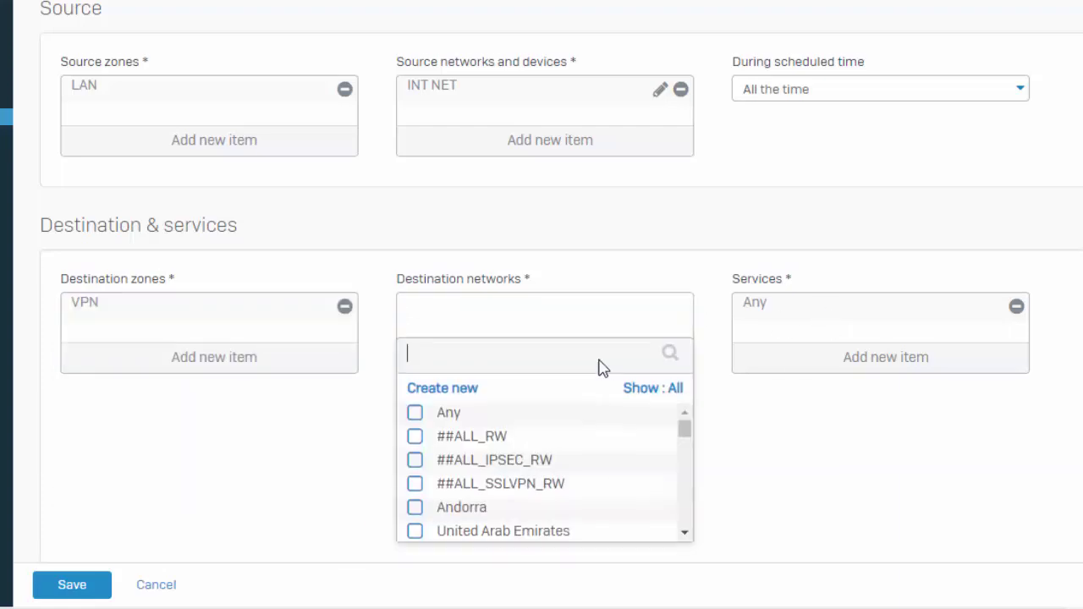
pyautogui.click(627, 391)
pyautogui.click(631, 430)
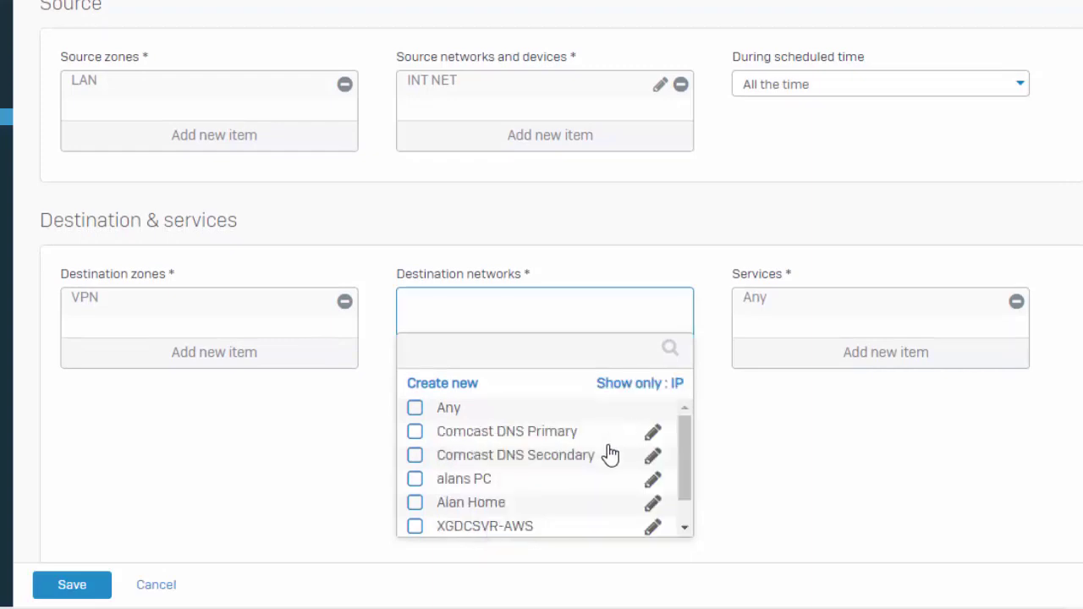
pyautogui.click(507, 528)
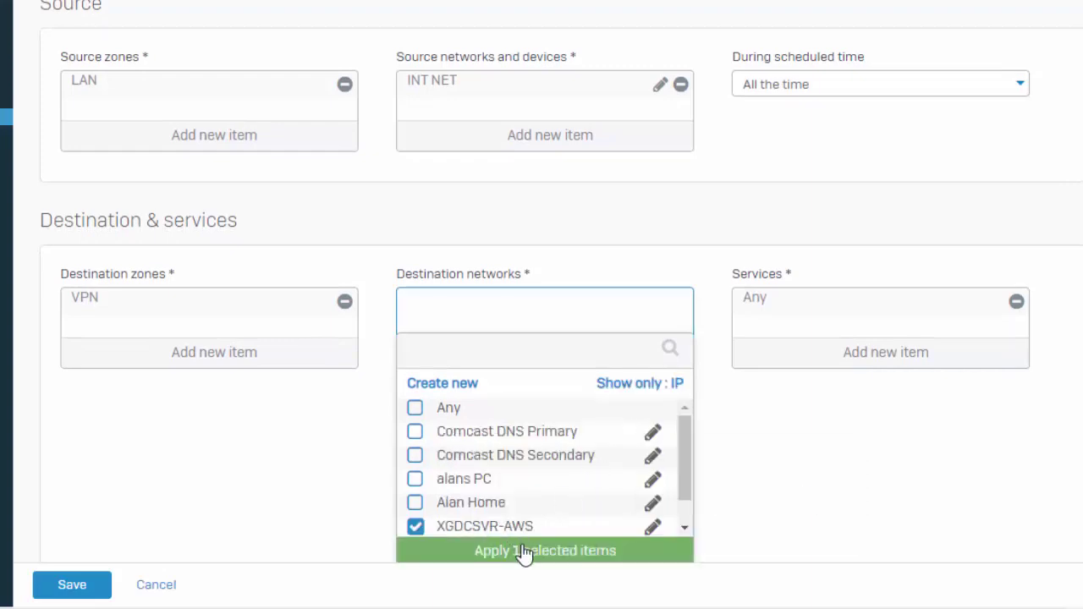
pyautogui.click(522, 553)
pyautogui.scroll(-1, 567, 515)
# - Match known users only, limiting the rule to the domain user account
pyautogui.click(148, 394)
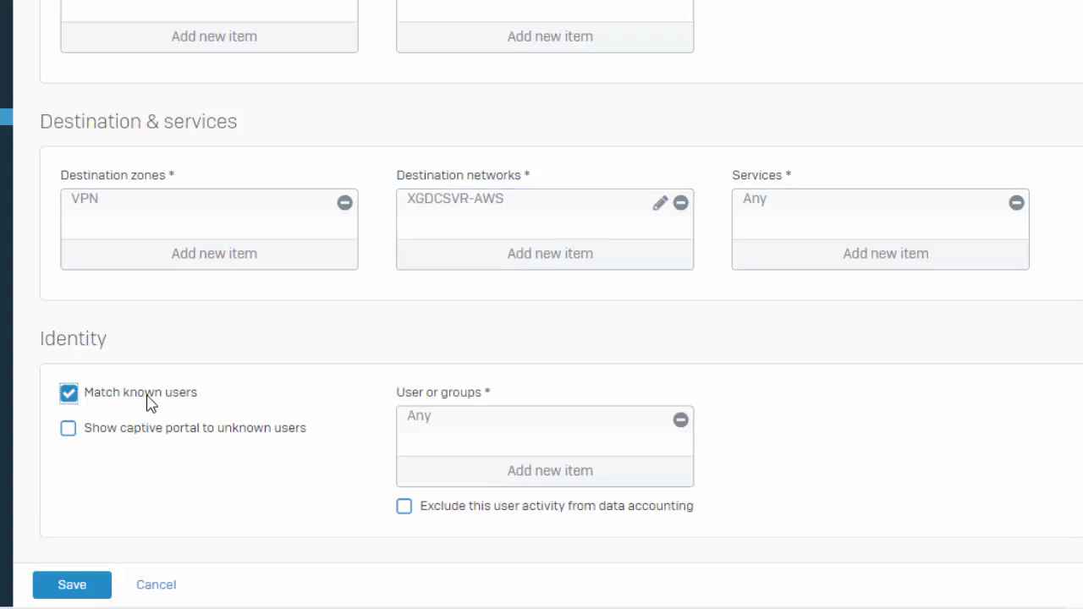
pyautogui.click(681, 421)
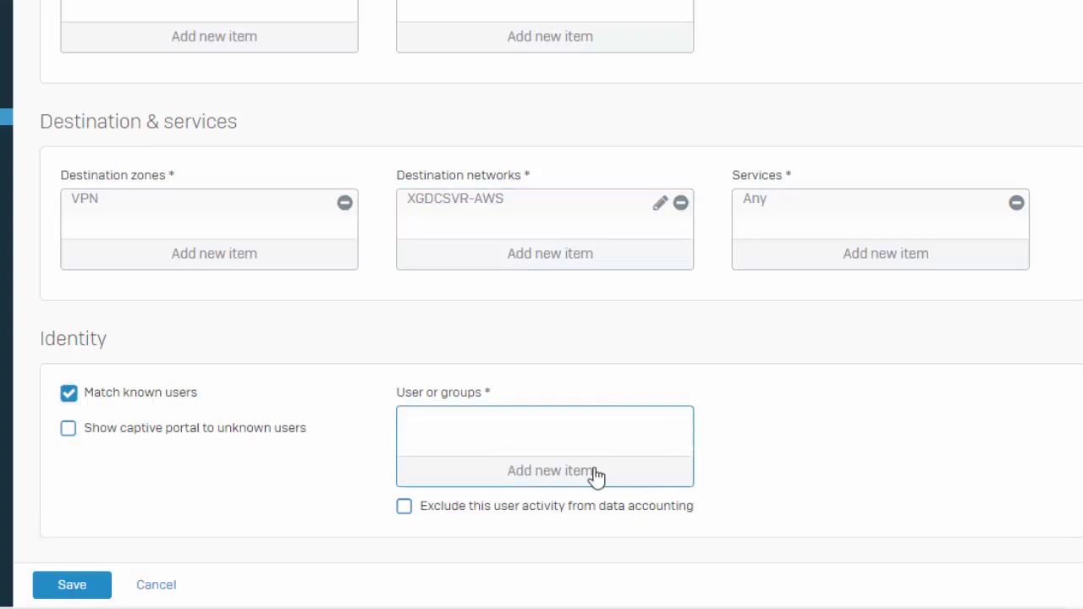
pyautogui.click(561, 471)
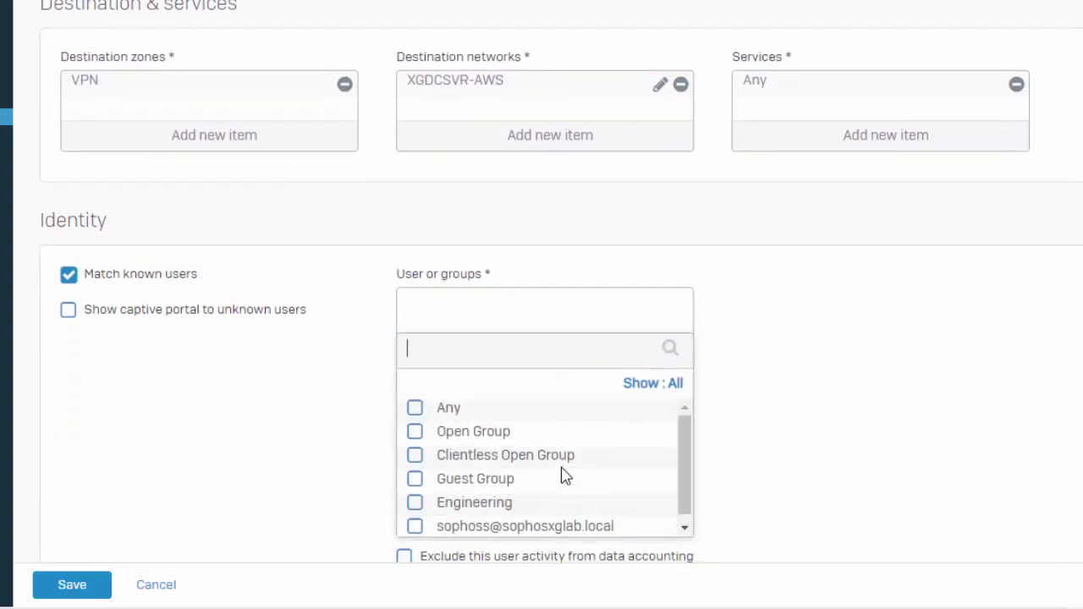
pyautogui.click(548, 533)
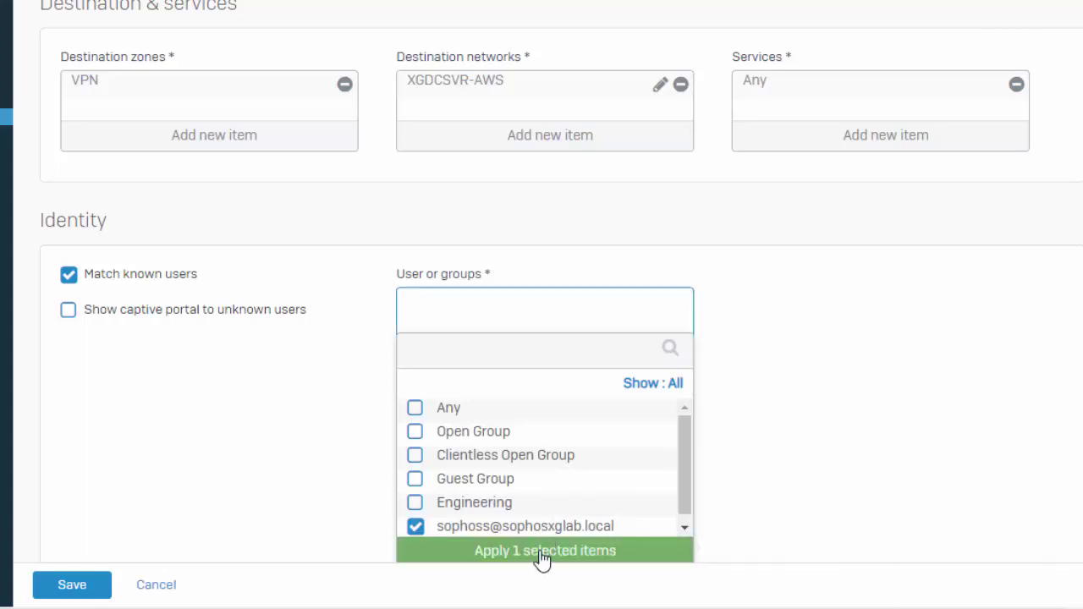
pyautogui.click(544, 563)
pyautogui.scroll(-2, 474, 473)
pyautogui.scroll(-2, 338, 406)
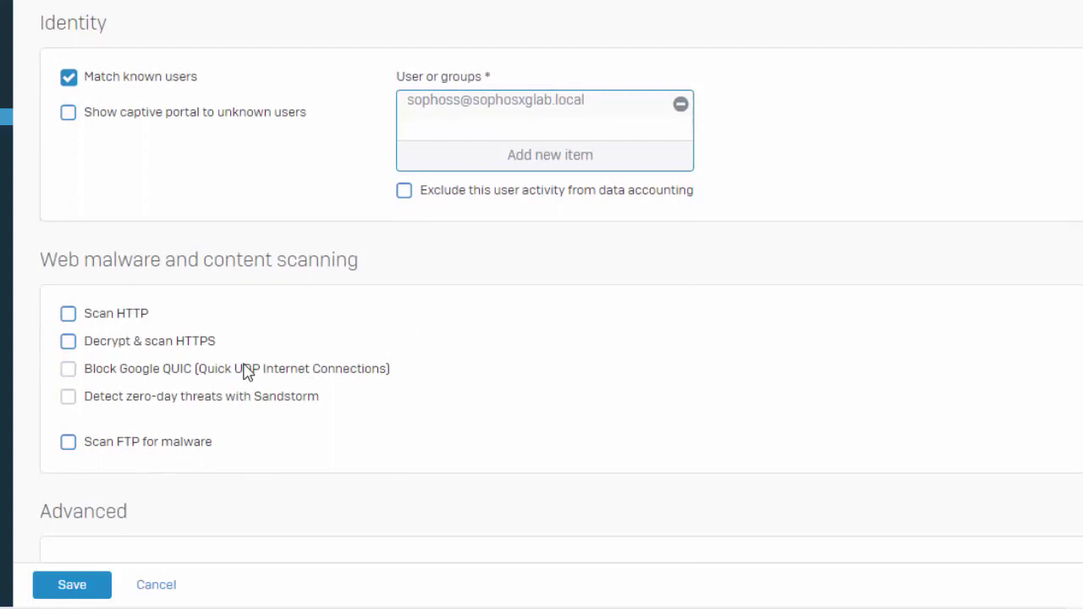
# - Enable HTTP and FTP scanning and apply the generalpolicy intrusion prevention policy
pyautogui.click(117, 315)
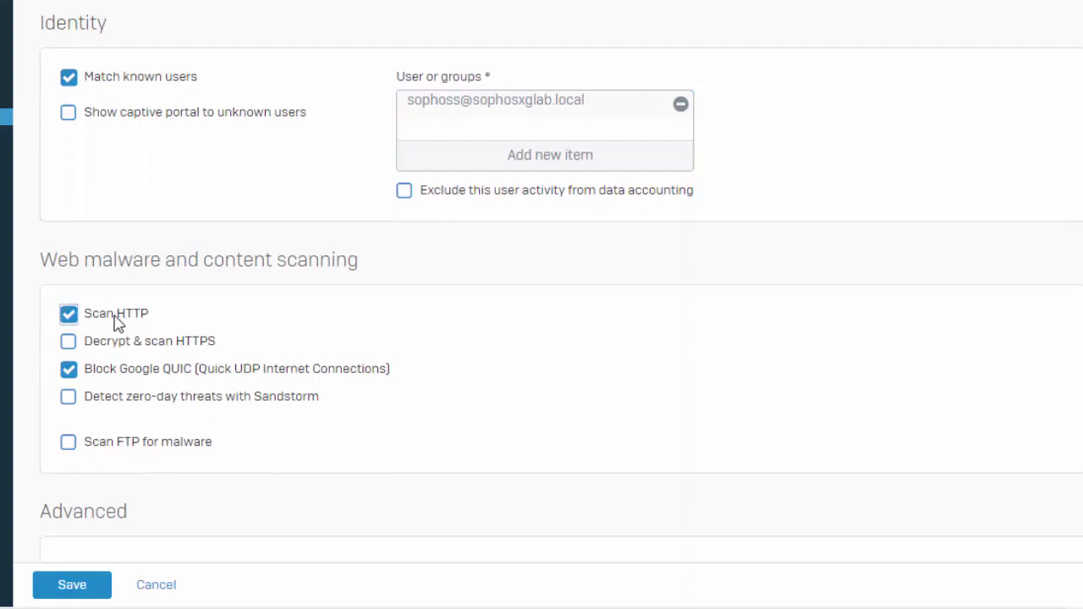
pyautogui.scroll(-2, 110, 415)
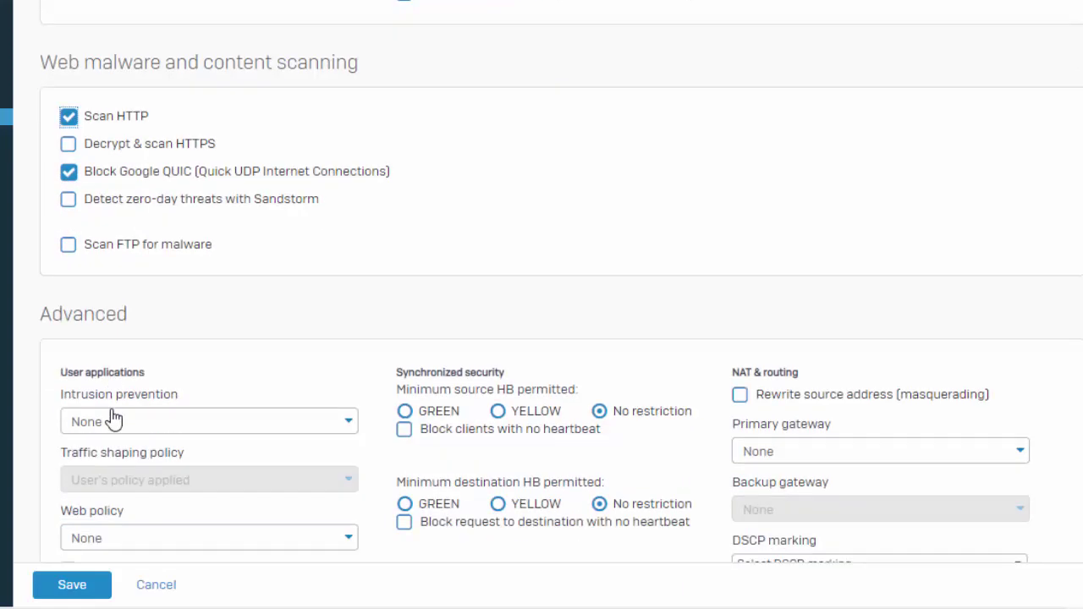
pyautogui.click(131, 246)
pyautogui.scroll(-1, 373, 362)
pyautogui.click(151, 319)
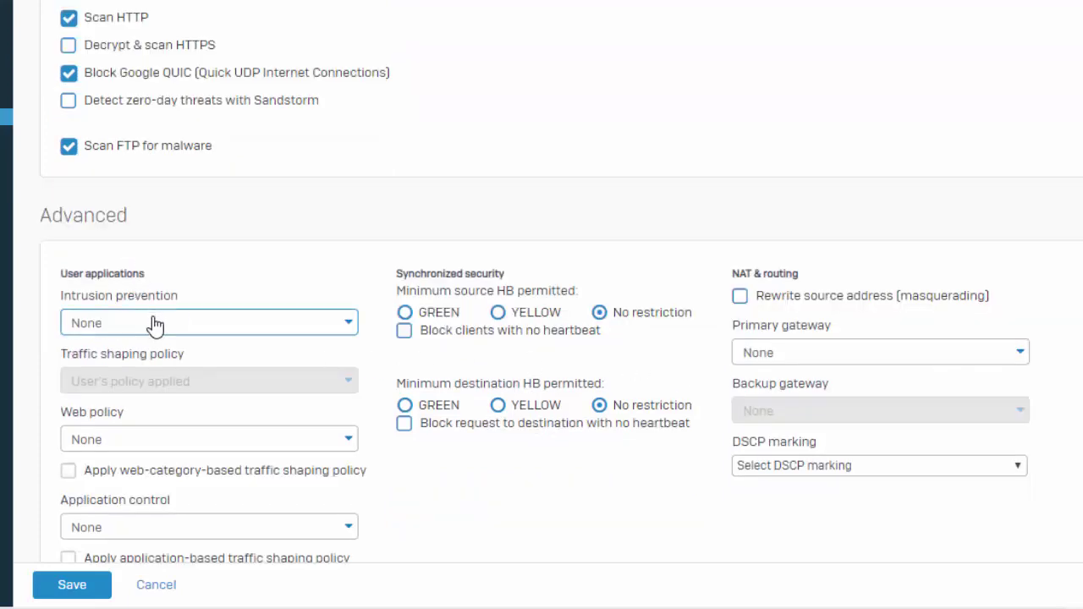
pyautogui.click(125, 411)
# - Require minimum source heartbeat YELLOW, log firewall traffic, and save the rule
pyautogui.click(499, 319)
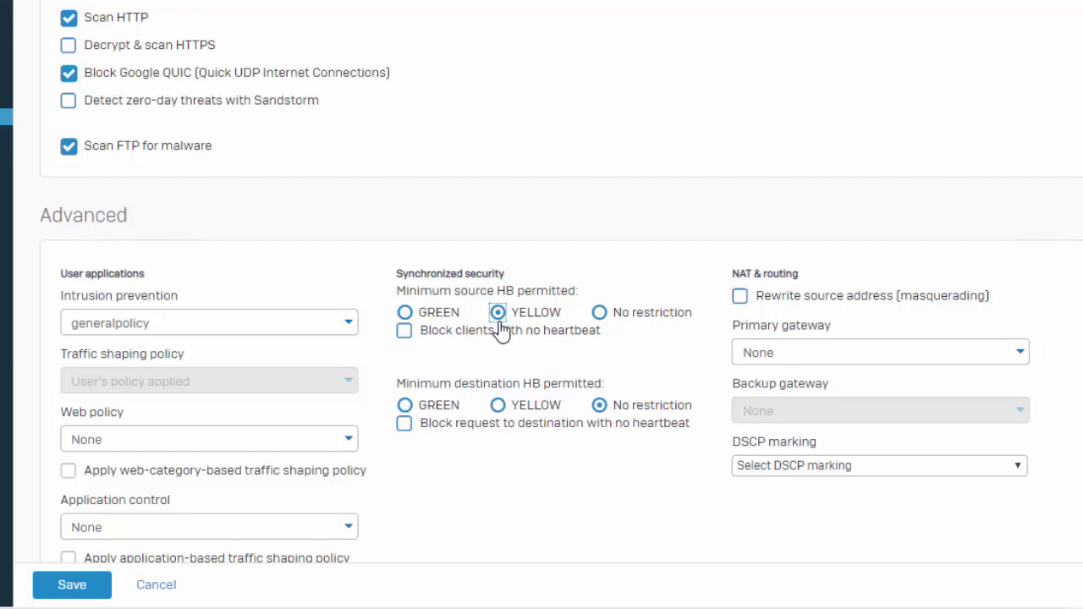
pyautogui.scroll(-3, 499, 328)
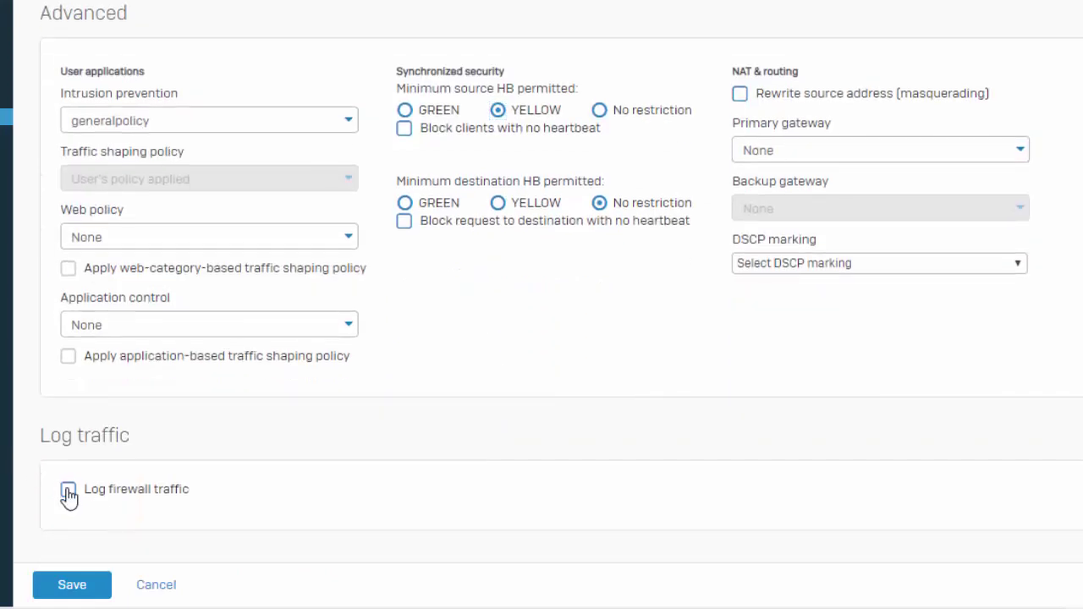
pyautogui.click(67, 490)
pyautogui.click(57, 583)
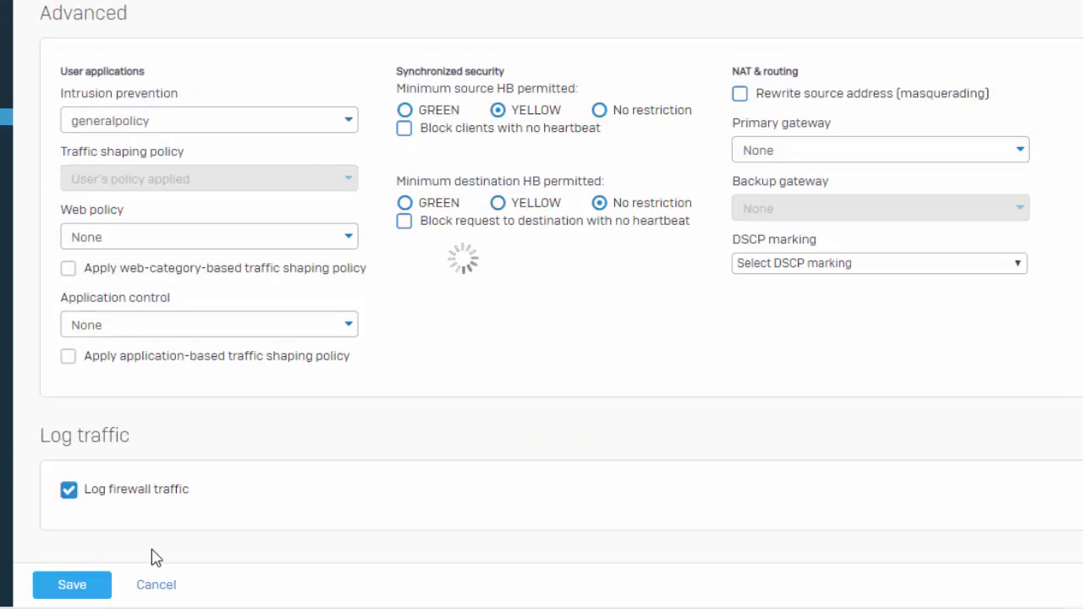